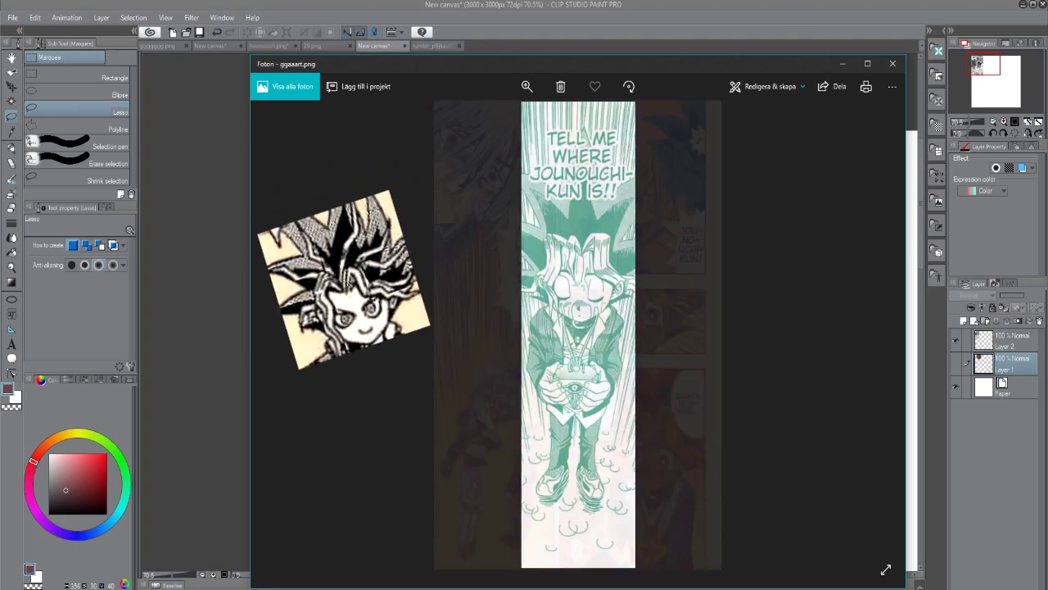
Step: Look through the manga reference images in the photo viewer up to sweetehart4.png, and return to the canvas
key(Right)
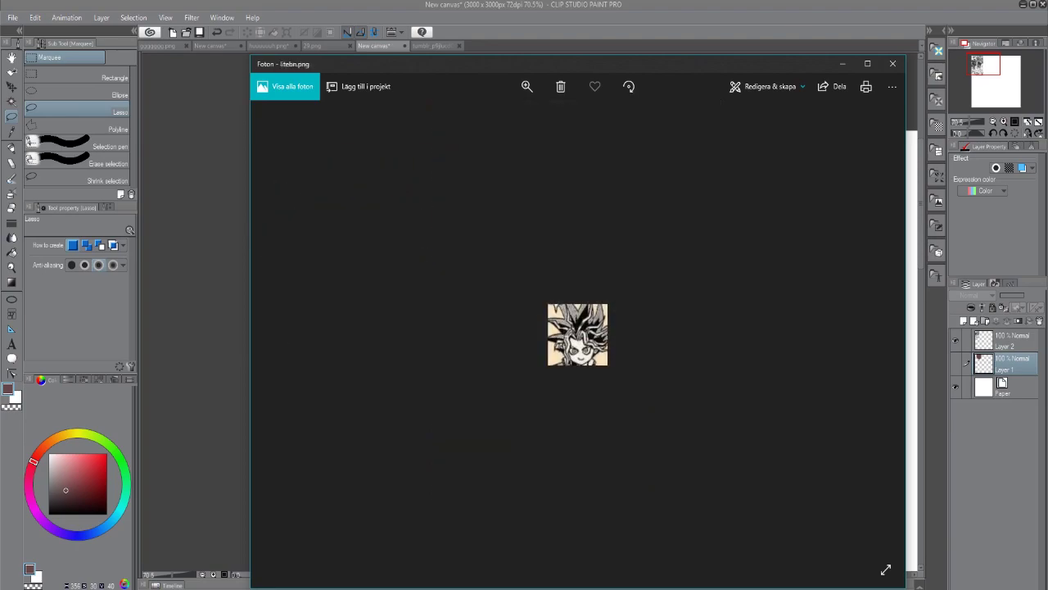
key(Right)
key(Right)
key(Right)
key(Right)
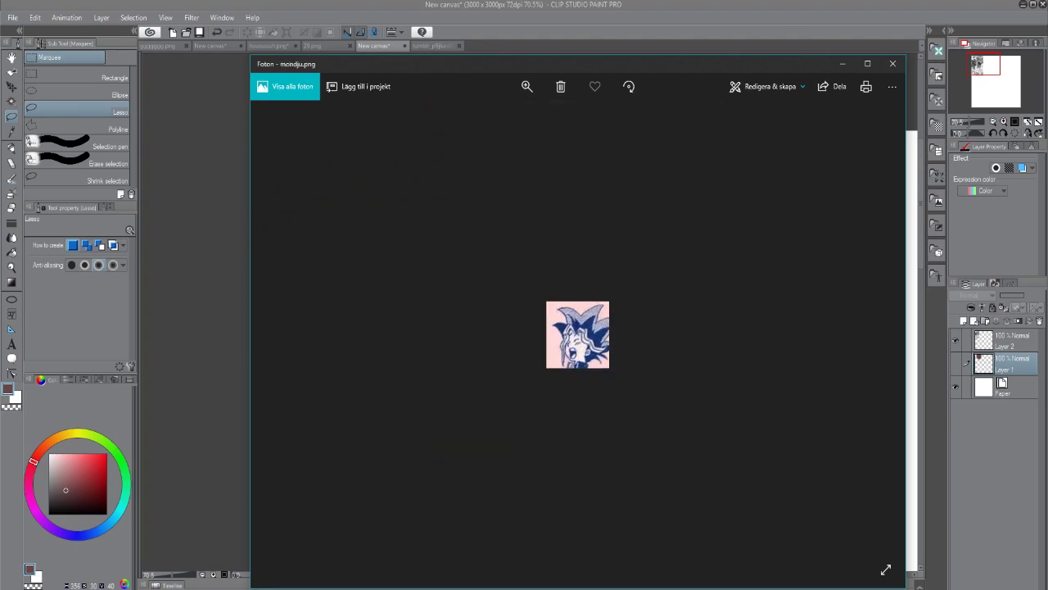
key(Right)
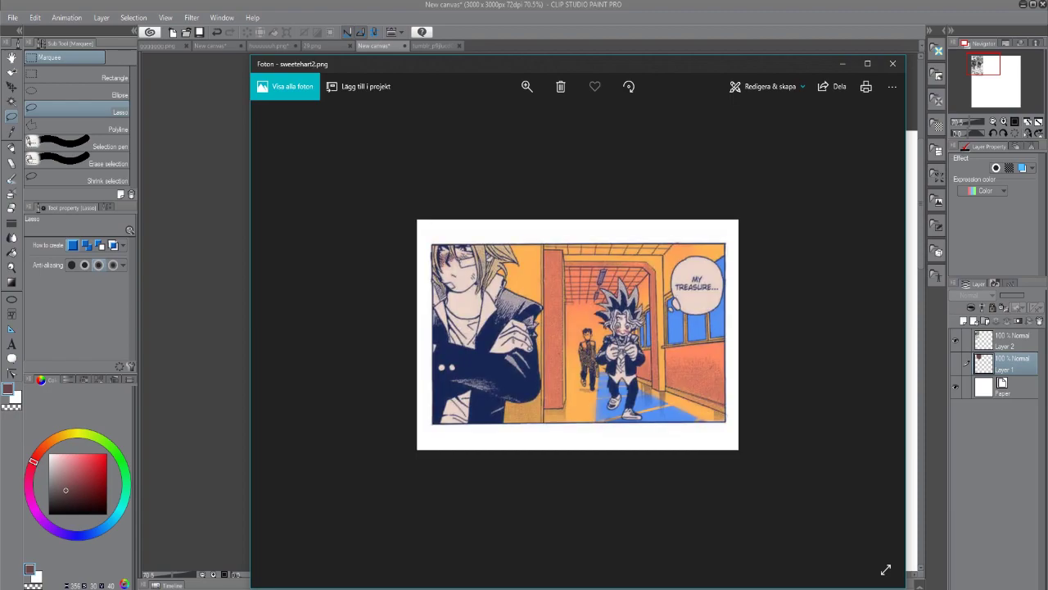
key(Right)
key(Right)
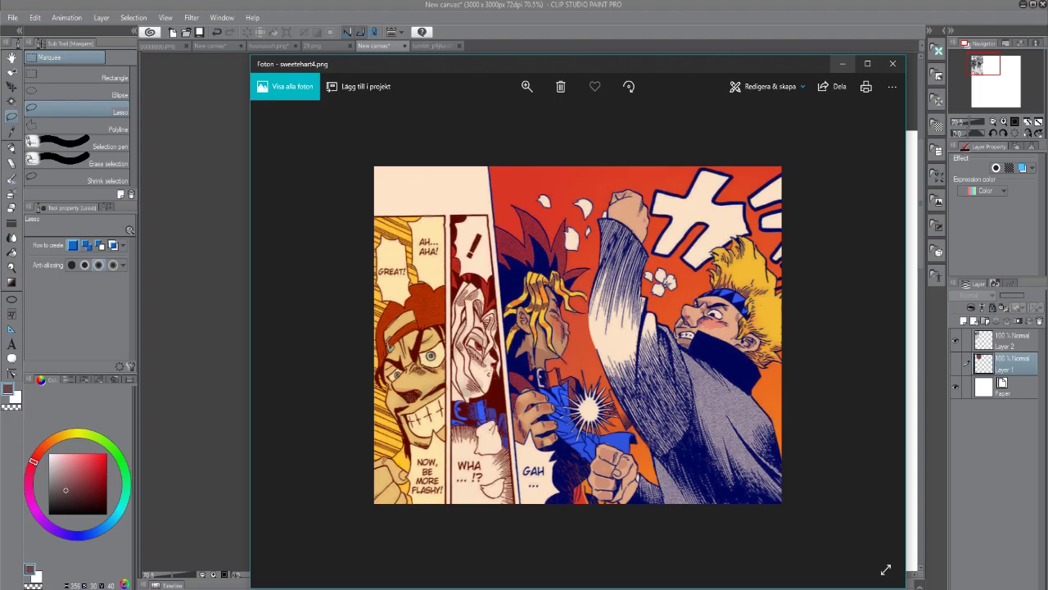
click(842, 63)
Step: Show the maroon Layer 1 and convert the brightness of the manga page on Layer 2 to opacity
scroll(352, 239, down, 2)
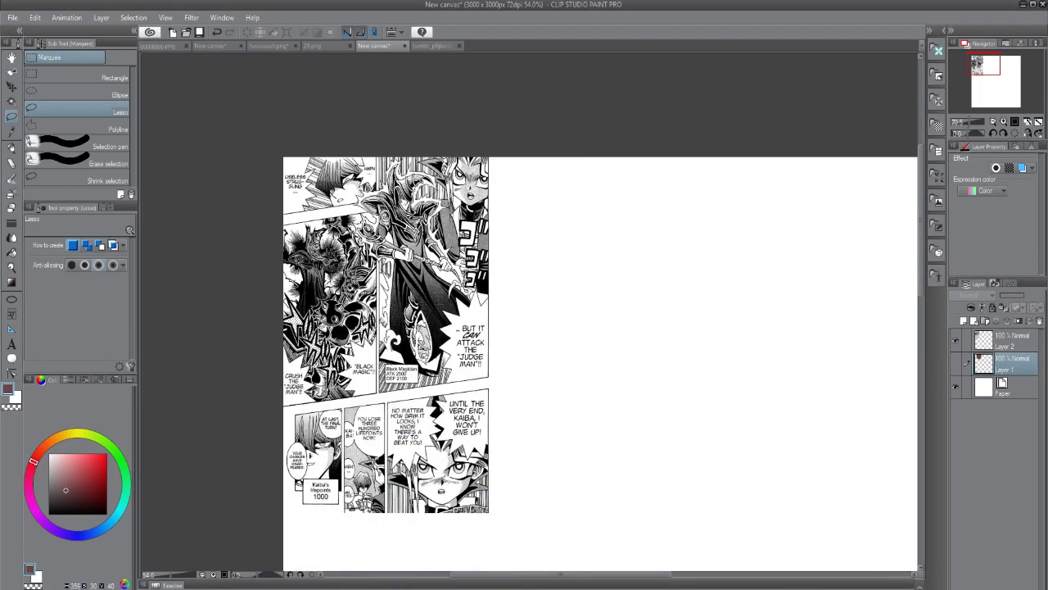
scroll(317, 279, up, 2)
scroll(319, 264, up, 1)
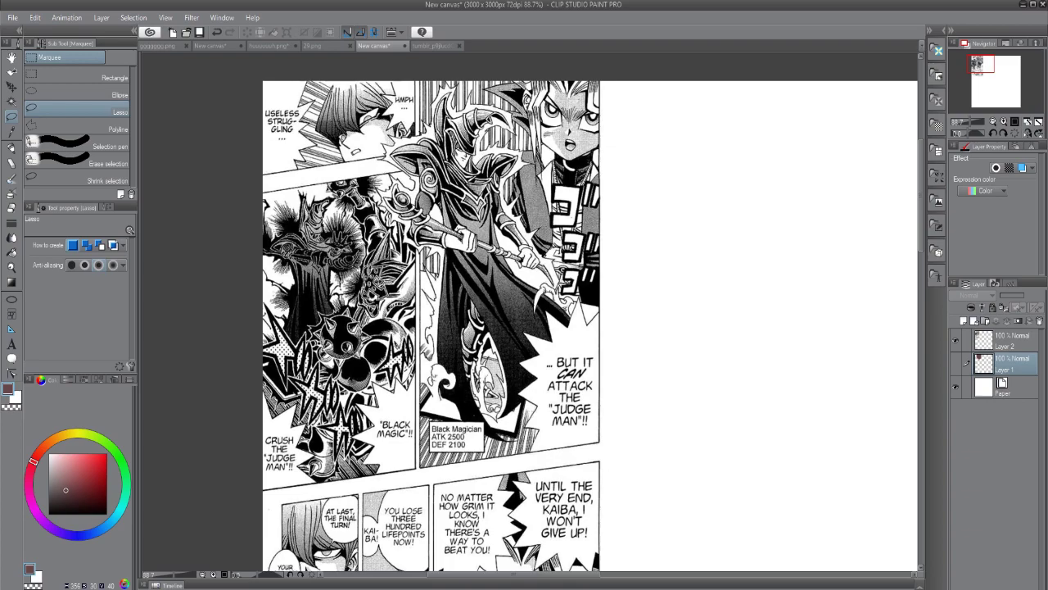
click(35, 17)
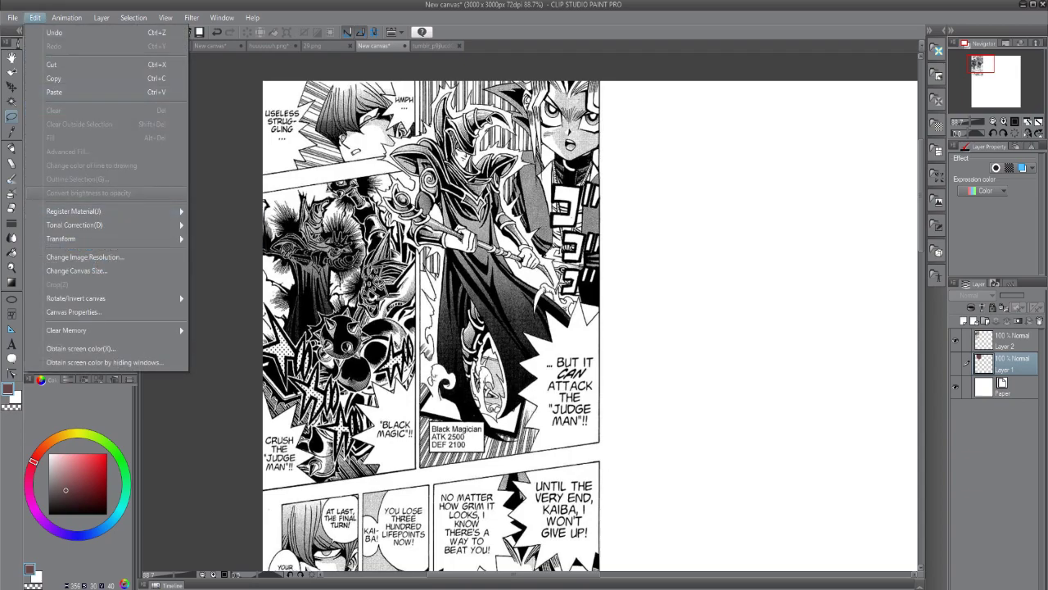
key(Escape)
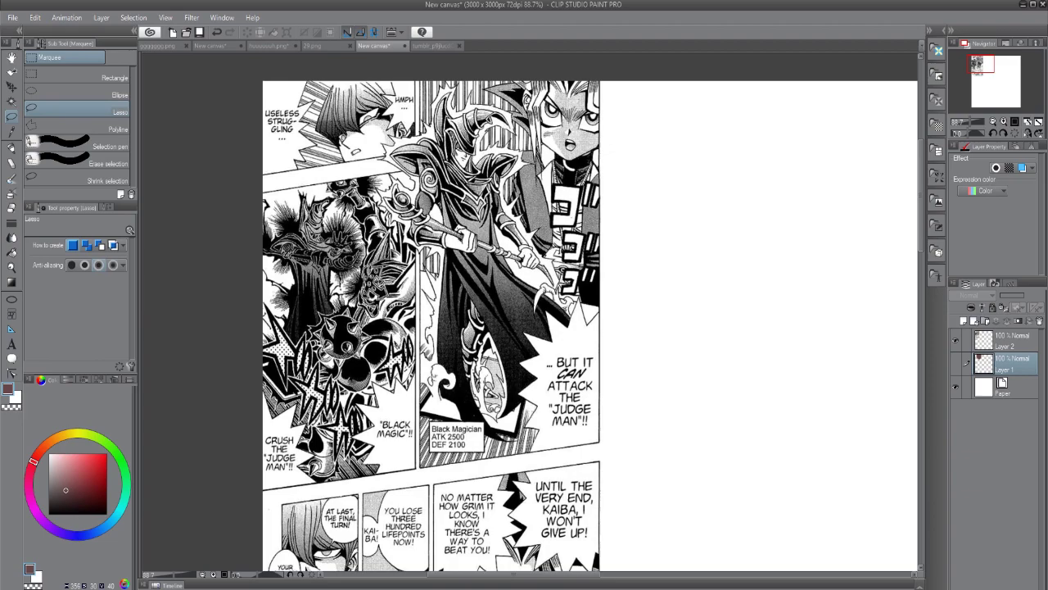
click(1012, 341)
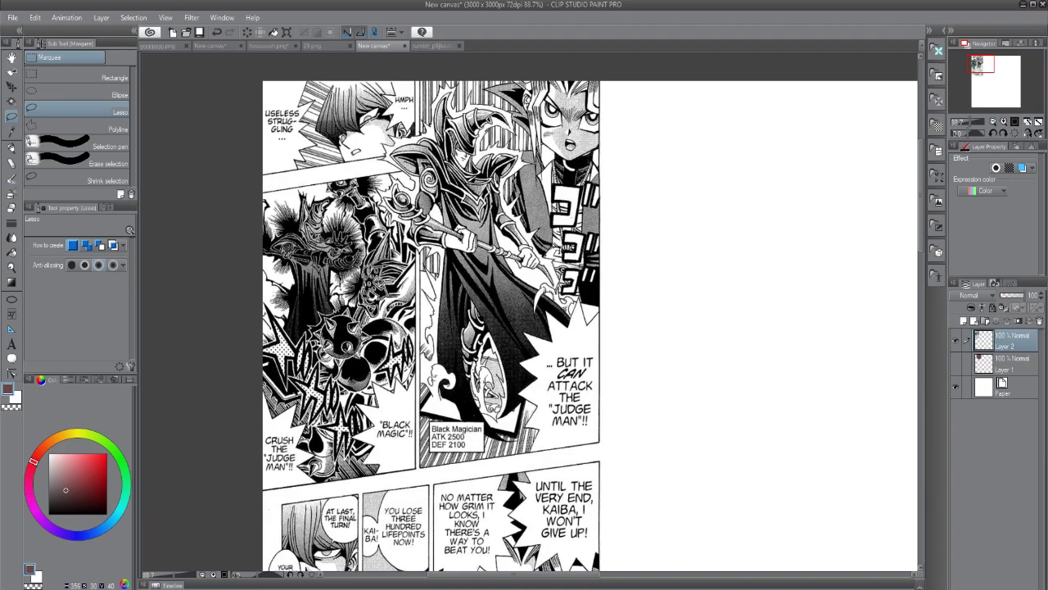
click(34, 17)
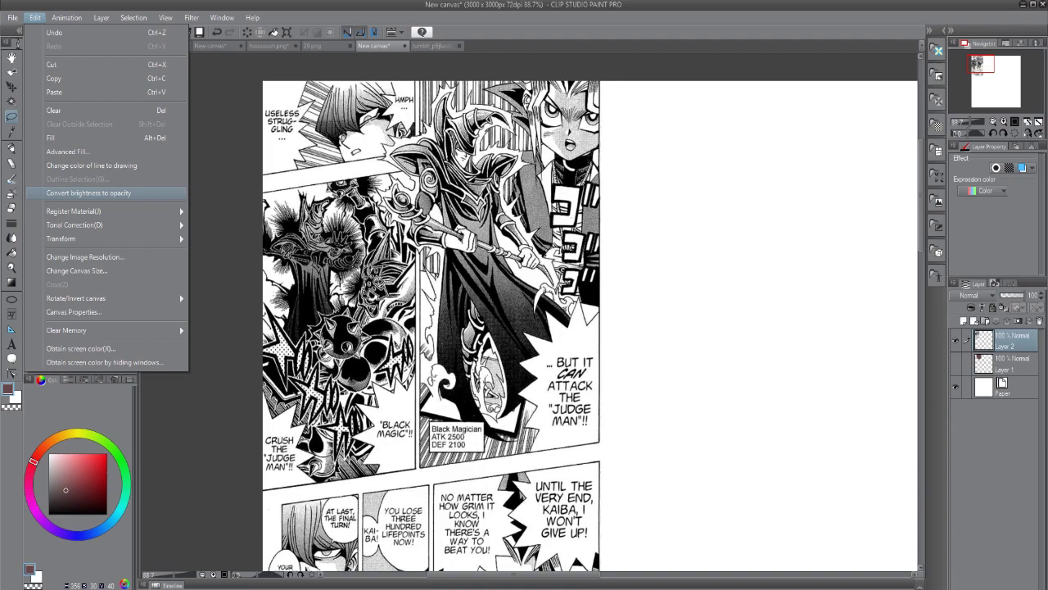
key(Escape)
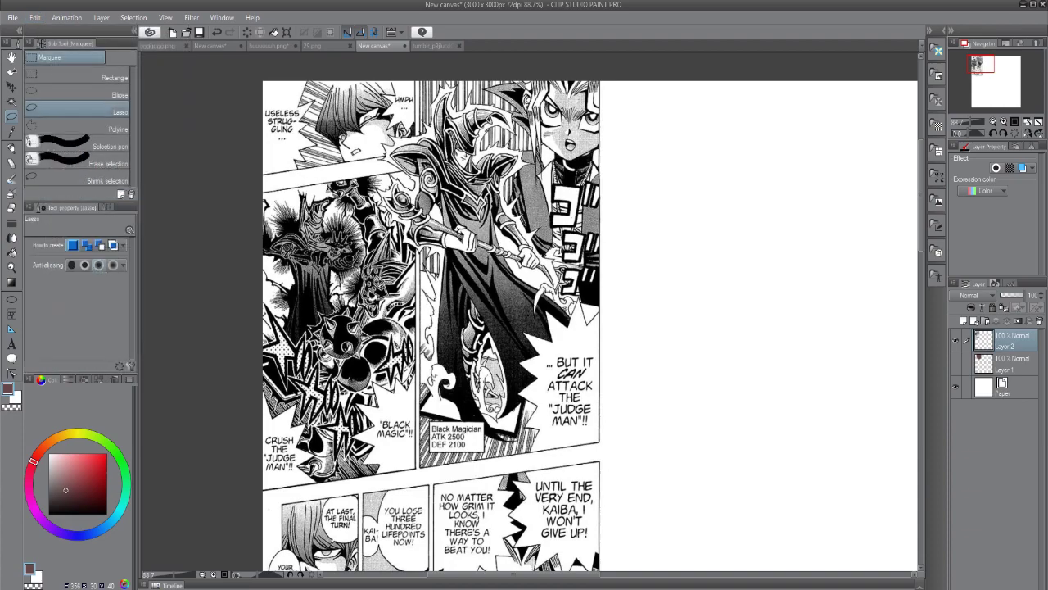
click(954, 363)
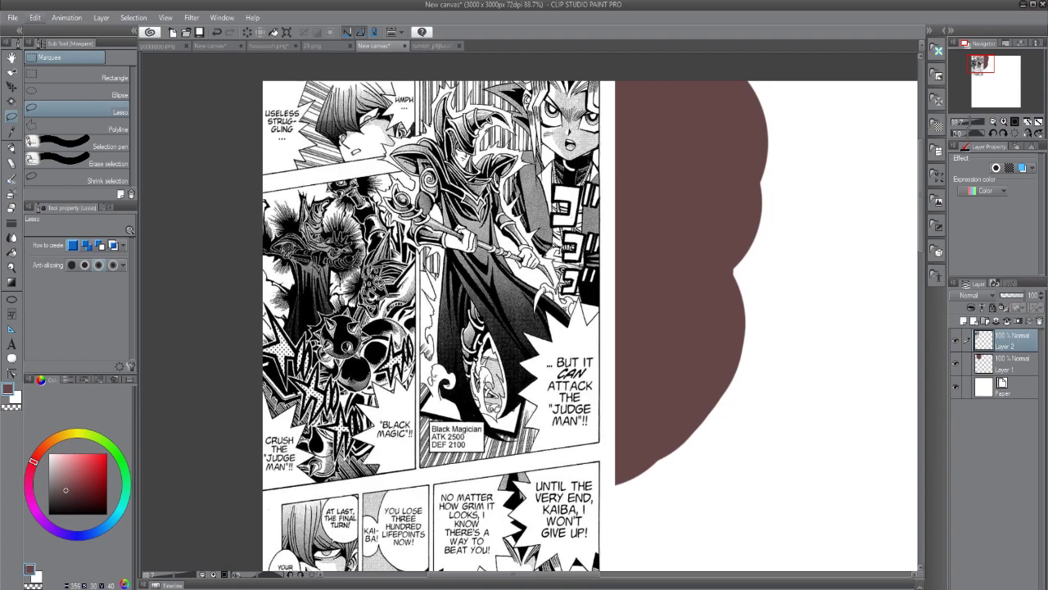
click(35, 17)
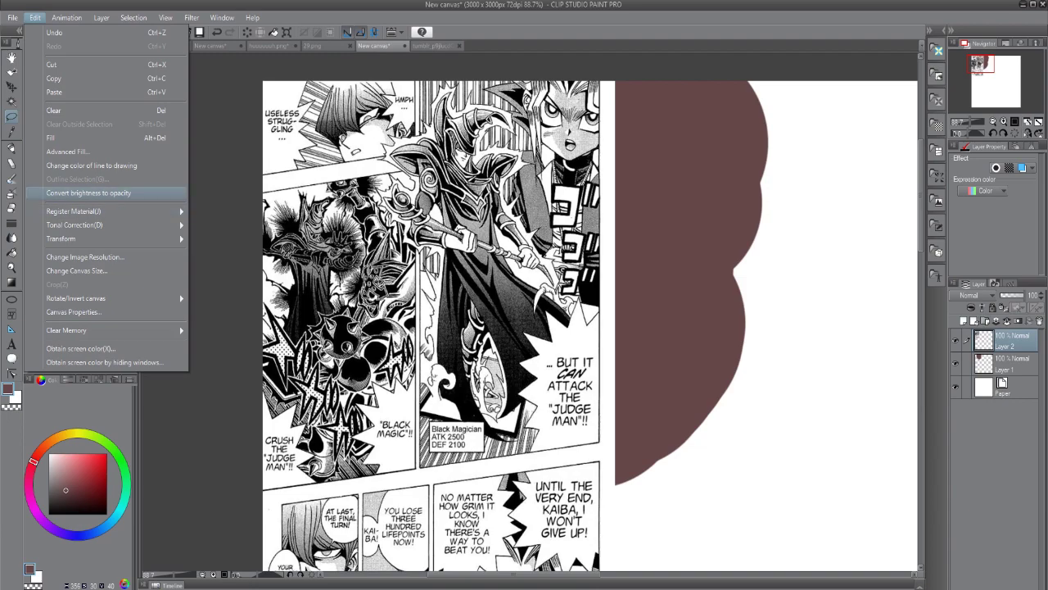
click(88, 193)
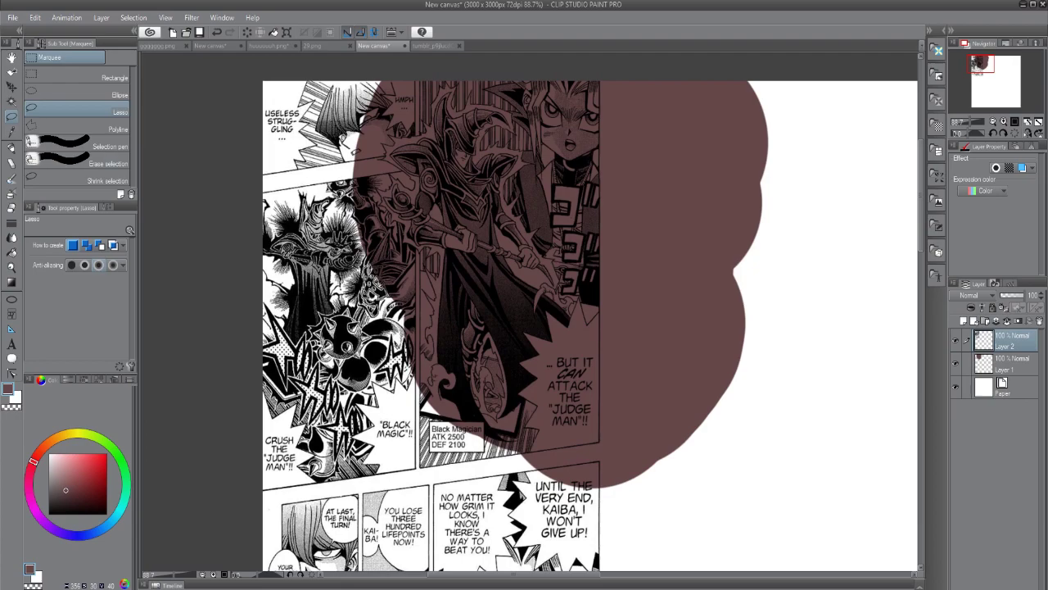
Step: Paint more maroon on Layer 1 beneath the upper panels of the manga page with the Milli pen
key(p)
mouse_move(499, 360)
mouse_down()
mouse_move(343, 391)
mouse_move(388, 408)
mouse_up()
key(ctrl+z)
click(1012, 363)
mouse_move(483, 450)
mouse_down()
mouse_move(465, 462)
mouse_move(291, 180)
mouse_move(490, 489)
mouse_move(298, 112)
mouse_move(346, 442)
mouse_up()
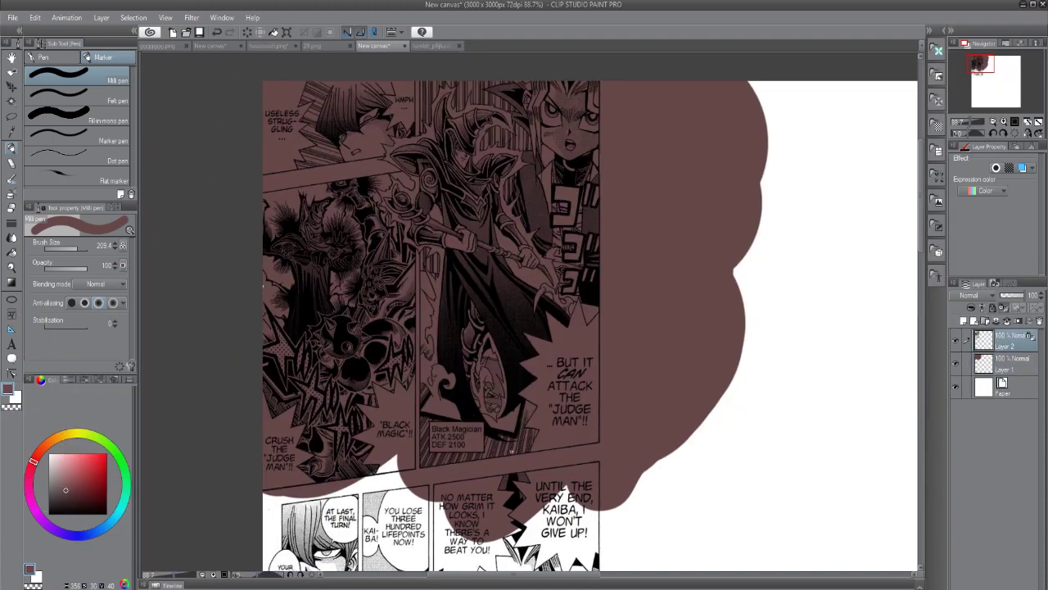
Step: Lock the transparent pixels of Layer 2 and recolor the manga line art bright red with the Milli pen
click(89, 453)
mouse_move(415, 254)
mouse_down()
mouse_move(535, 105)
mouse_move(593, 246)
mouse_move(353, 122)
mouse_move(393, 311)
mouse_move(222, 258)
mouse_move(372, 86)
mouse_move(327, 434)
mouse_move(293, 272)
mouse_move(475, 488)
mouse_move(611, 414)
mouse_up()
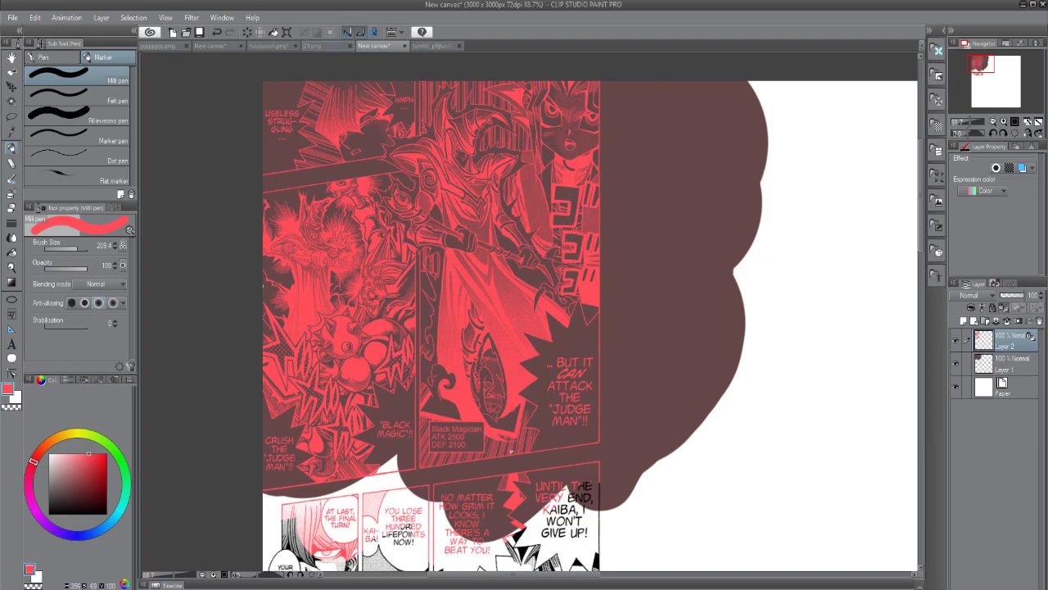
Step: In the huuuuuh.png drawing, undo the earlier changes and convert the top huuuuuh layer's brightness to opacity
click(321, 46)
click(270, 46)
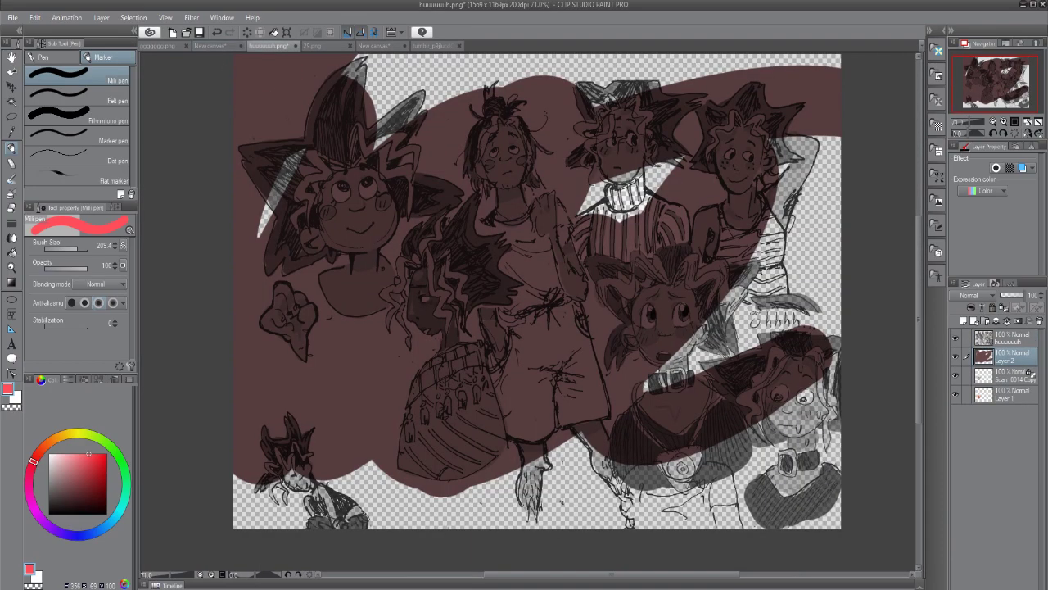
click(1007, 337)
key(ctrl+z)
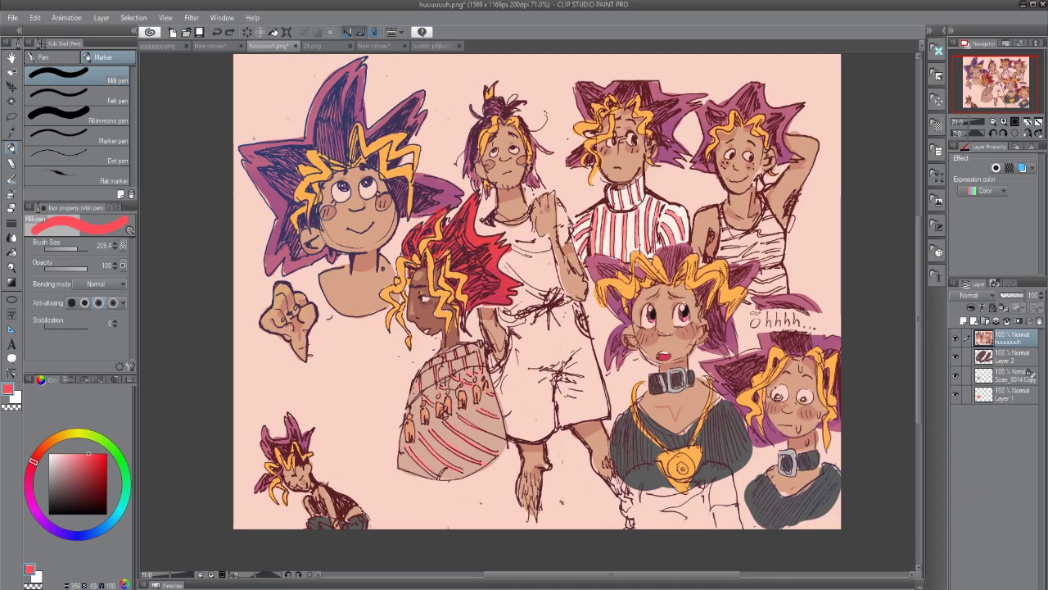
click(35, 17)
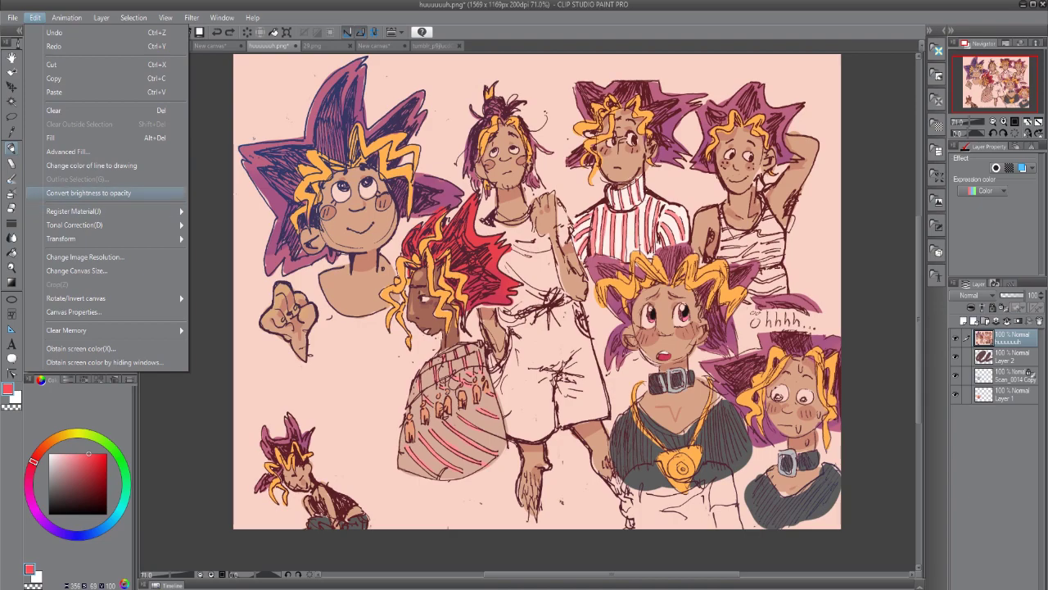
click(88, 192)
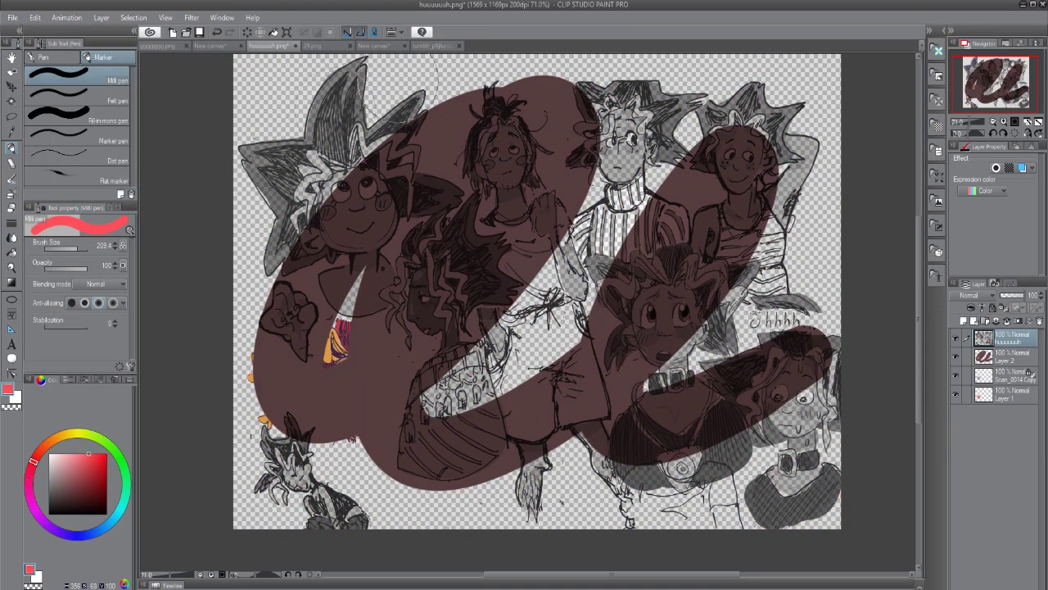
Step: Hide maroon Layer 2, add a raster layer above Scan_0014 Copy and paint it red with the Milli pen at brush size 503.7
click(1007, 356)
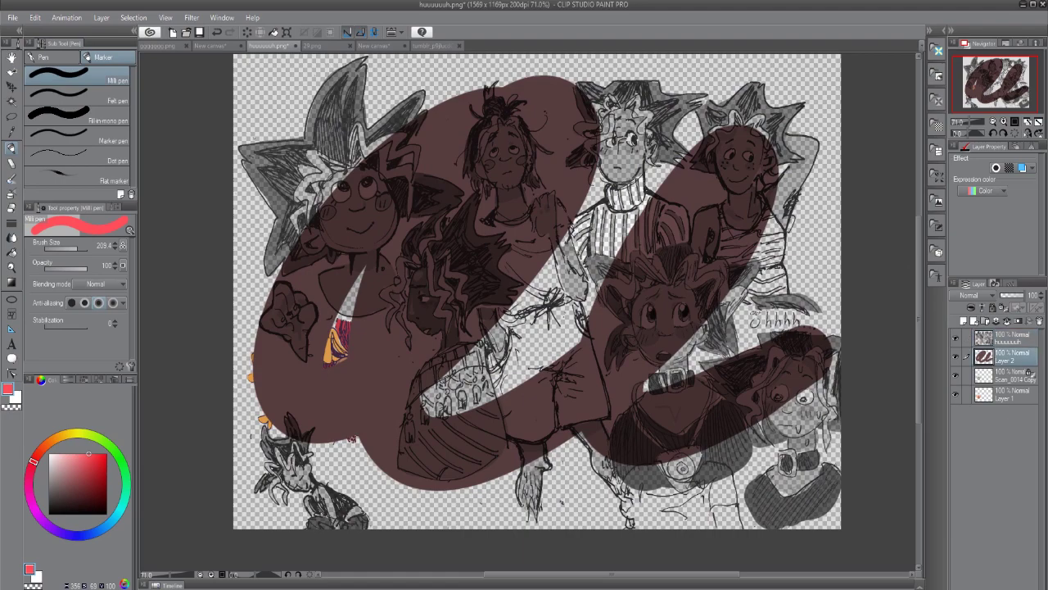
click(955, 356)
click(1031, 374)
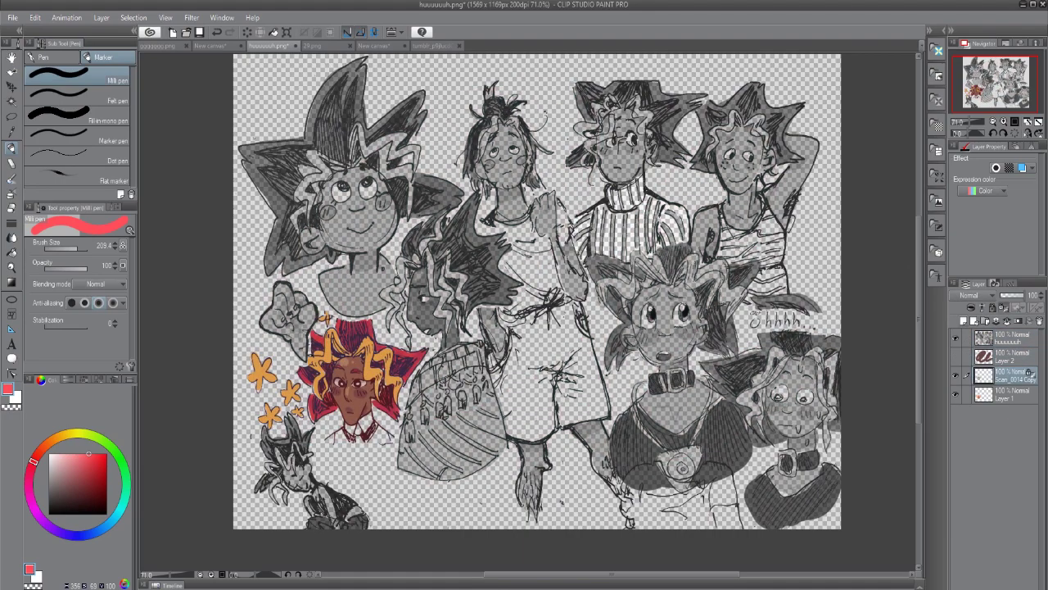
key(ctrl+shift+n)
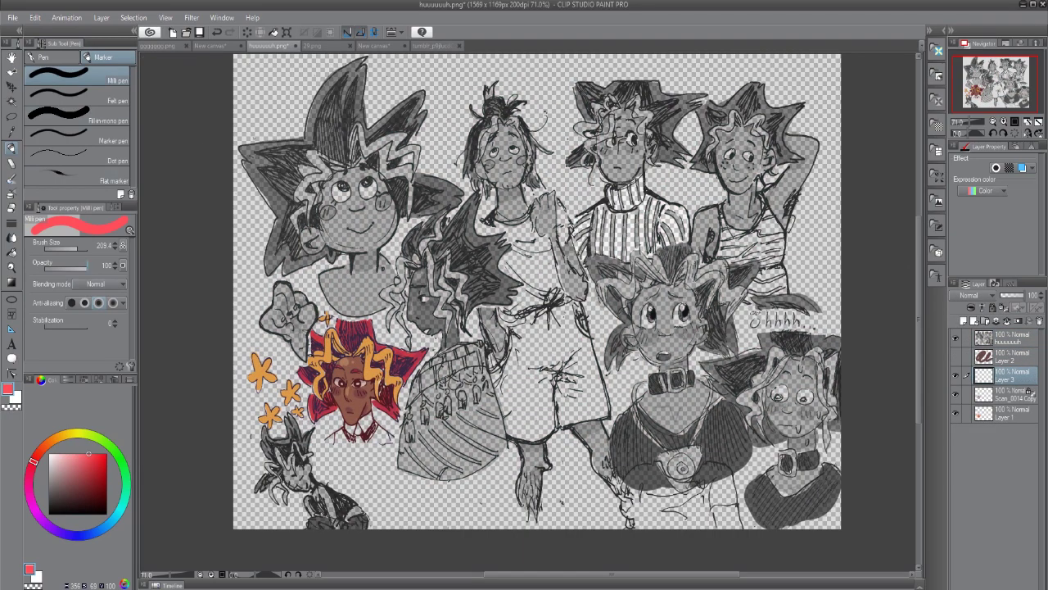
drag(77, 246, 82, 247)
mouse_move(336, 218)
mouse_down()
mouse_move(321, 196)
mouse_move(454, 301)
mouse_move(682, 284)
mouse_up()
mouse_move(623, 270)
mouse_down()
mouse_move(803, 90)
mouse_move(852, 262)
mouse_move(311, 377)
mouse_move(344, 123)
mouse_move(245, 90)
mouse_move(279, 369)
mouse_move(806, 238)
mouse_up()
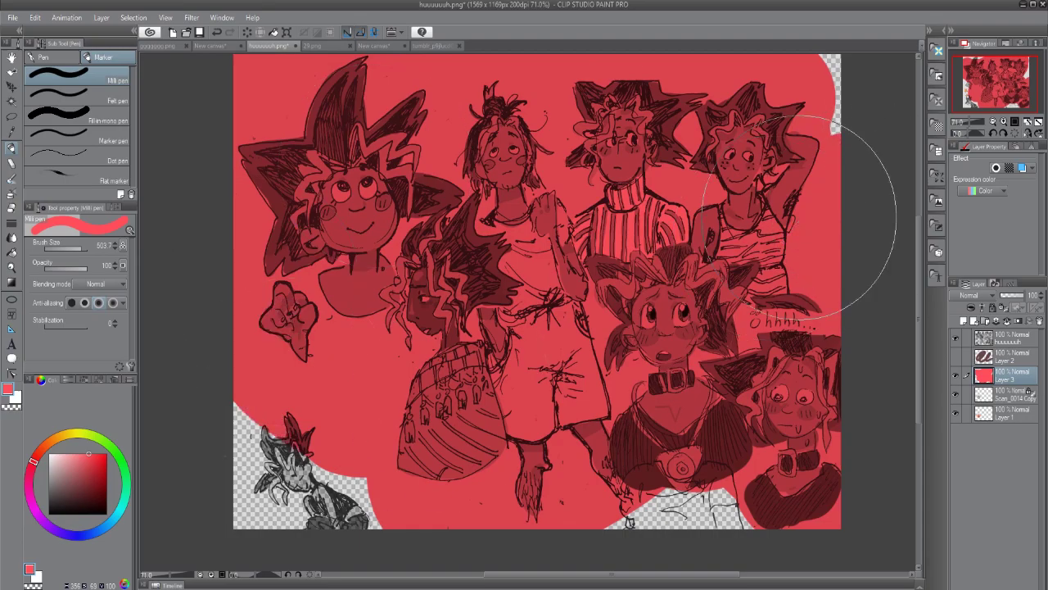
Step: In the tumblr drawing of the seated figure, add a new raster layer and place it beneath the image layer
click(434, 45)
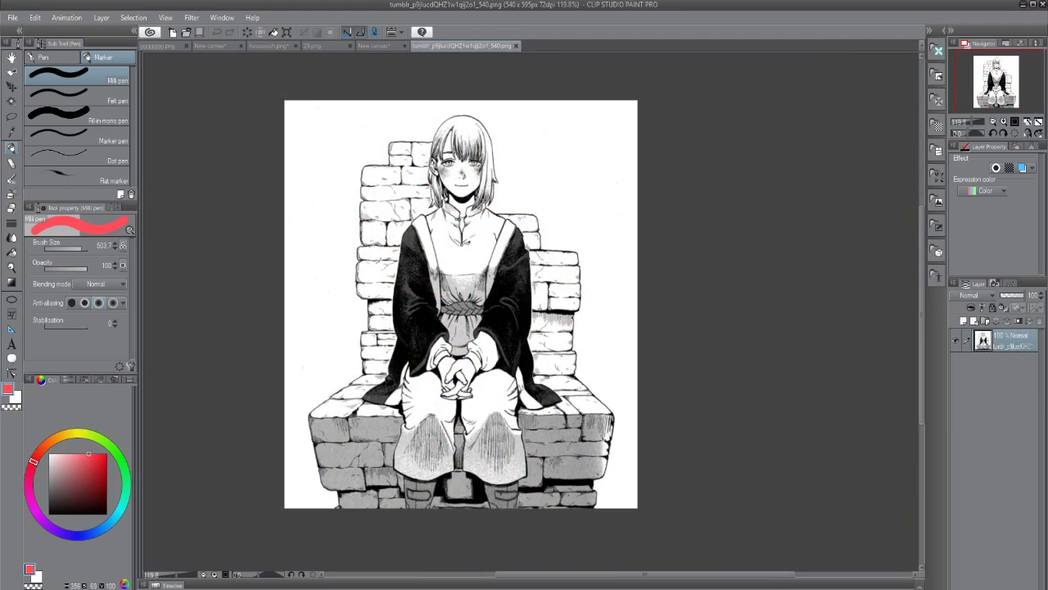
click(380, 45)
click(434, 45)
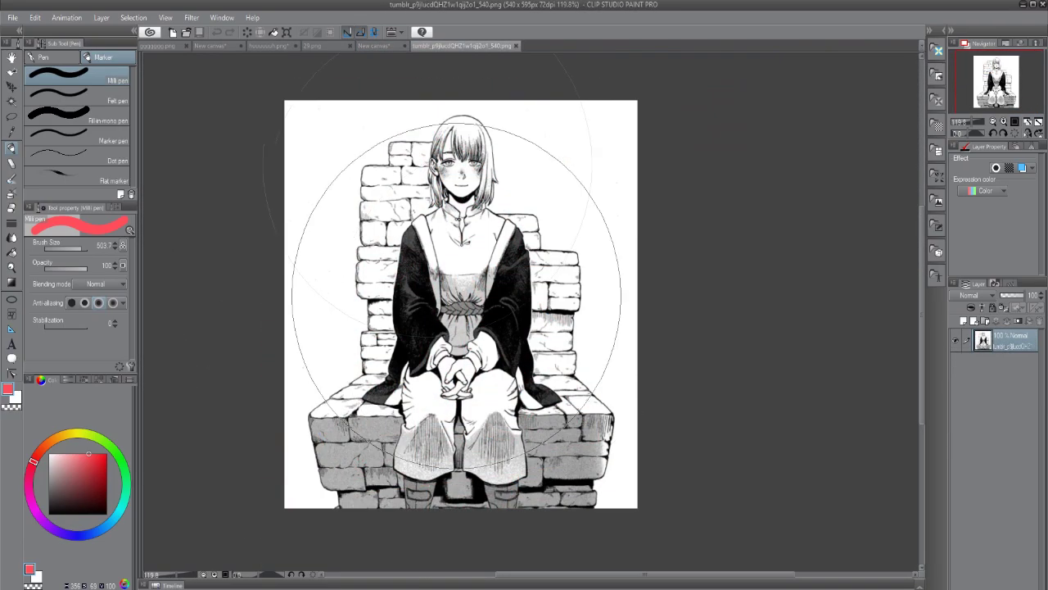
click(963, 320)
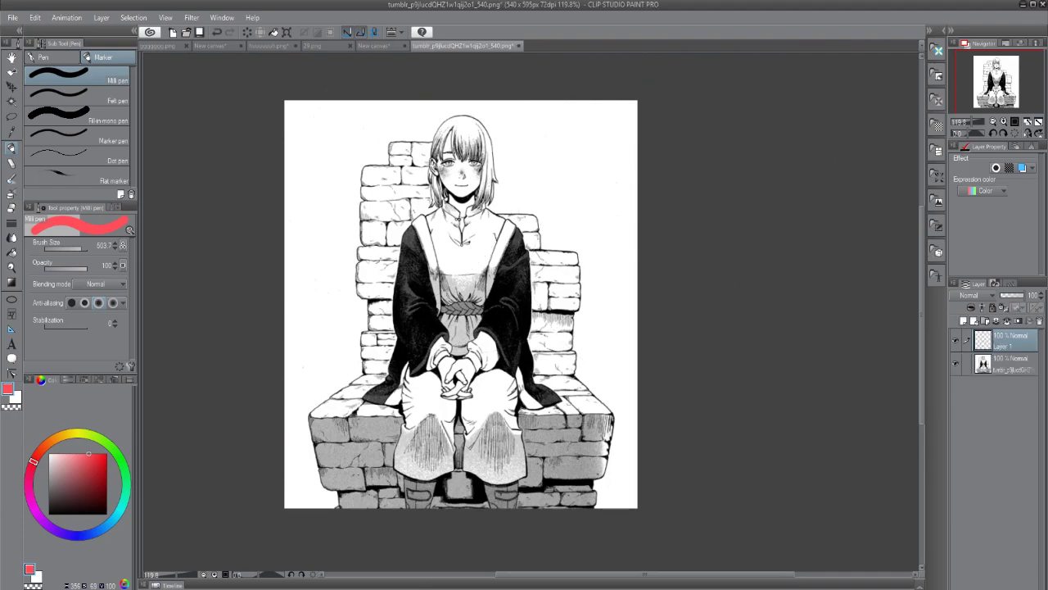
drag(1006, 363, 1006, 334)
Step: Paint Layer 1 red with the Milli pen and convert the seated figure image layer's brightness to opacity
click(35, 17)
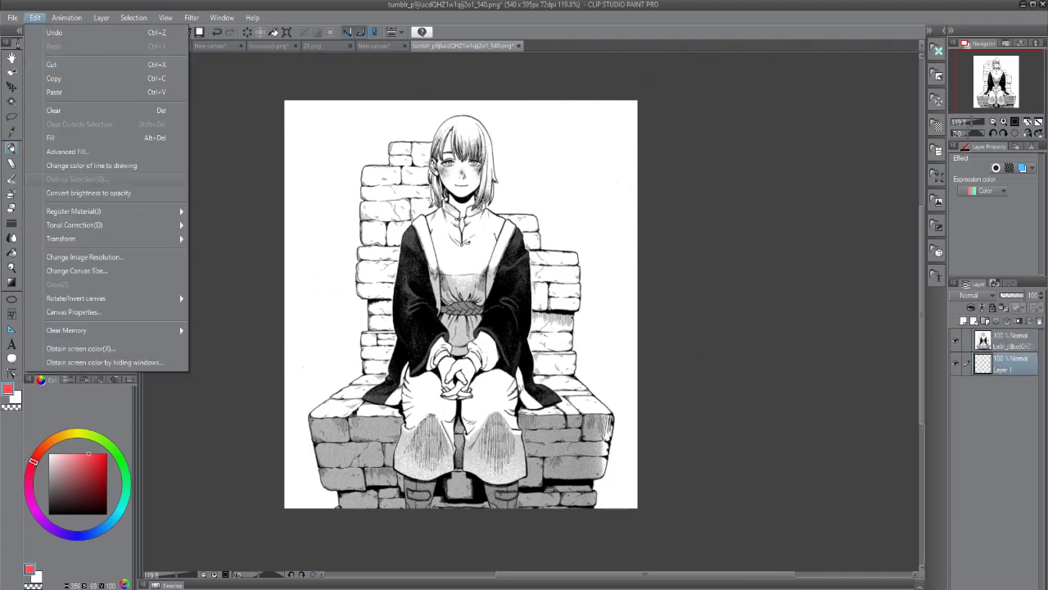
click(88, 192)
mouse_move(483, 204)
mouse_down()
mouse_move(397, 176)
mouse_move(458, 221)
mouse_up()
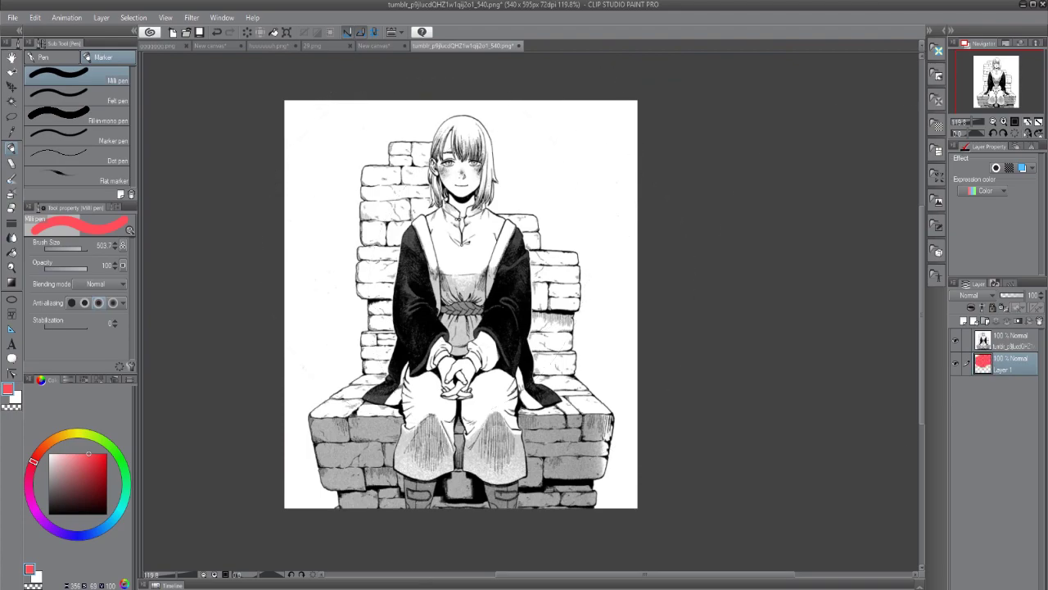
click(1006, 340)
click(35, 17)
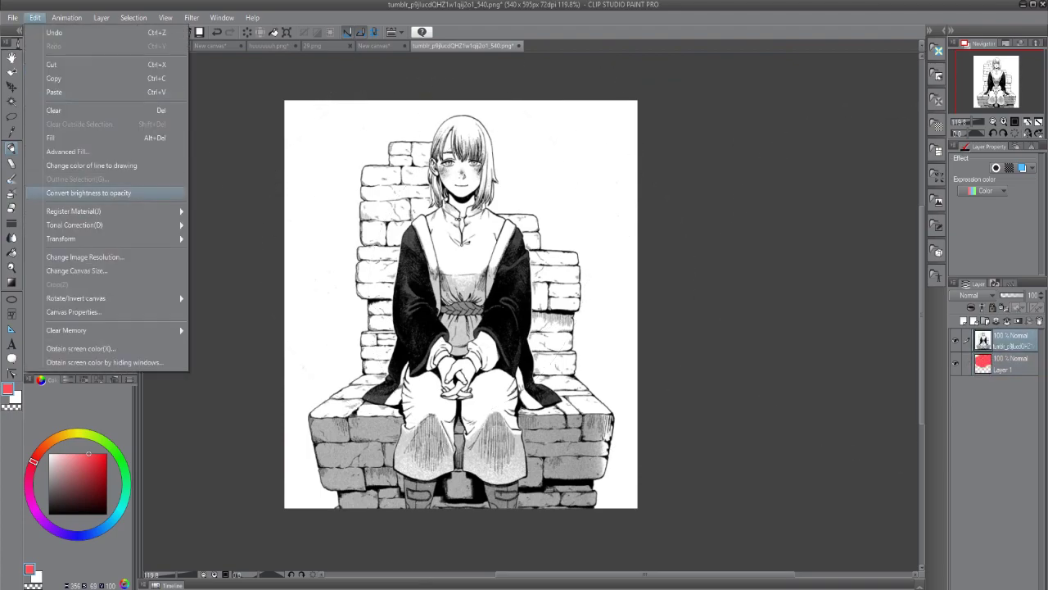
click(89, 192)
Step: Paint further color strokes, including yellow, on Layer 1 beneath the seated figure's line art with the Milli pen
click(1011, 363)
mouse_move(597, 262)
mouse_down()
mouse_move(433, 562)
mouse_move(476, 297)
mouse_up()
drag(526, 318, 542, 312)
click(67, 454)
mouse_move(447, 204)
mouse_down()
mouse_move(458, 131)
mouse_move(489, 189)
mouse_move(454, 126)
mouse_move(483, 170)
mouse_move(430, 258)
mouse_move(476, 288)
mouse_up()
click(66, 434)
click(90, 458)
drag(483, 338, 458, 403)
mouse_move(410, 189)
mouse_down()
mouse_move(368, 182)
mouse_move(363, 256)
mouse_up()
drag(409, 234, 466, 305)
mouse_move(421, 344)
mouse_down()
mouse_move(376, 349)
mouse_move(616, 321)
mouse_move(542, 375)
mouse_up()
Step: Return to the manga page canvas and recolor the red line art black with the Milli pen at brush size 392.0
click(394, 44)
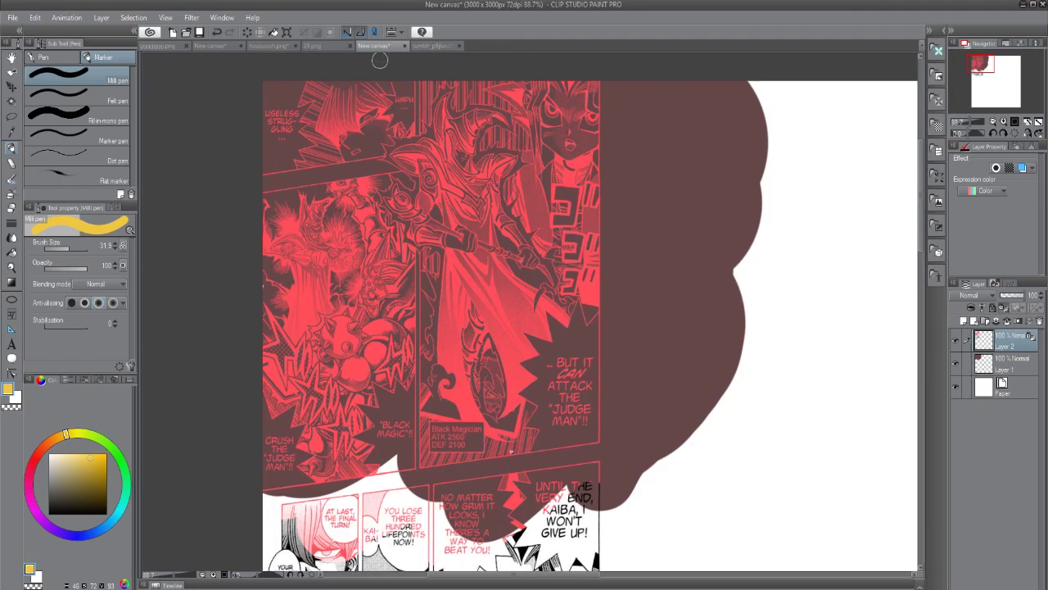
ctrl+alt+drag(530, 311, 625, 311)
click(49, 514)
mouse_move(145, 394)
mouse_down()
mouse_move(419, 93)
mouse_move(600, 203)
mouse_move(517, 171)
mouse_move(239, 161)
mouse_move(244, 465)
mouse_up()
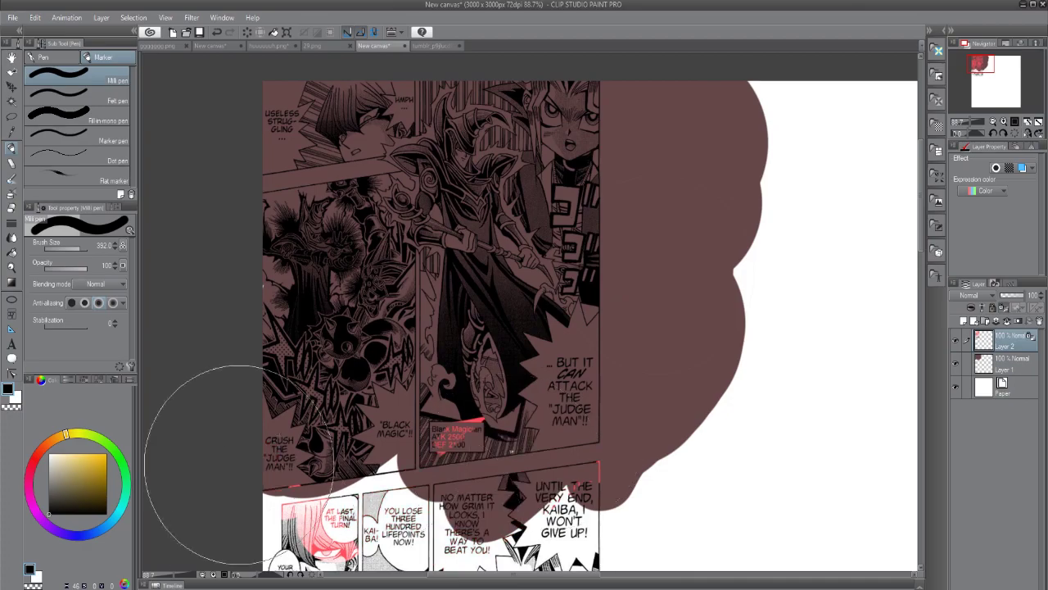
Step: Lasso the Black Magician figure on Layer 2, clear everything outside the selection and deselect
scroll(471, 184, up, 1)
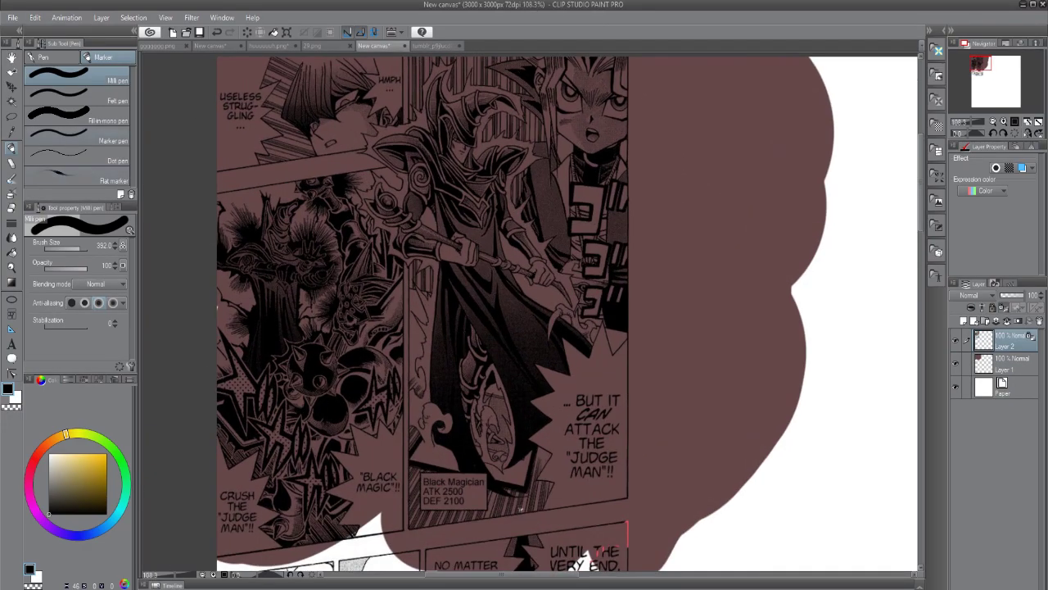
key(m)
drag(426, 136, 388, 191)
scroll(388, 192, up, 2)
mouse_move(400, 103)
mouse_down()
mouse_move(321, 310)
mouse_move(376, 565)
mouse_move(590, 471)
mouse_move(597, 295)
mouse_move(524, 66)
mouse_move(414, 67)
mouse_up()
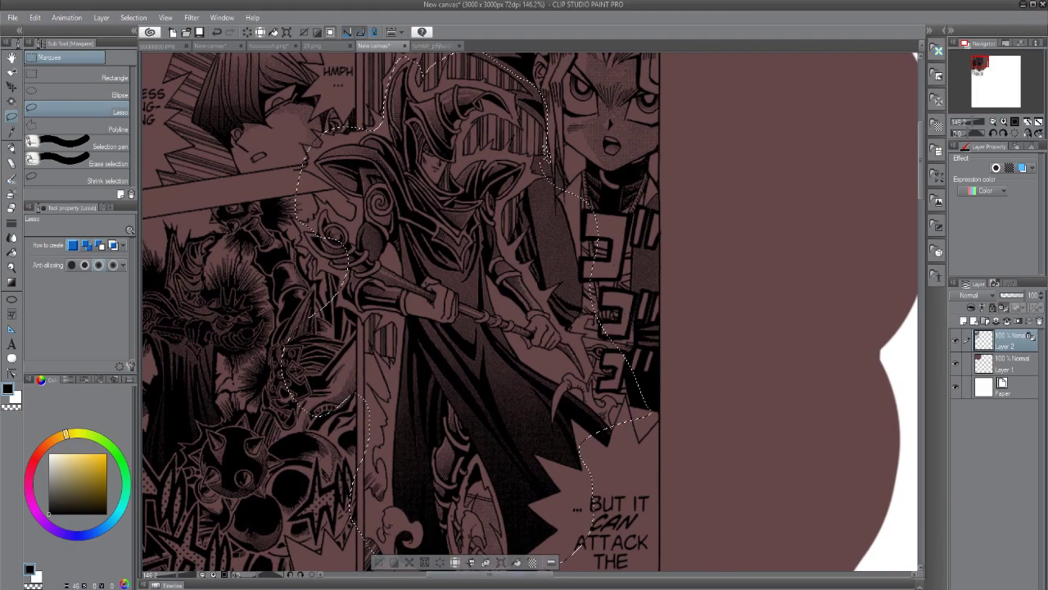
click(455, 562)
scroll(405, 347, down, 3)
key(ctrl+d)
scroll(405, 347, up, 1)
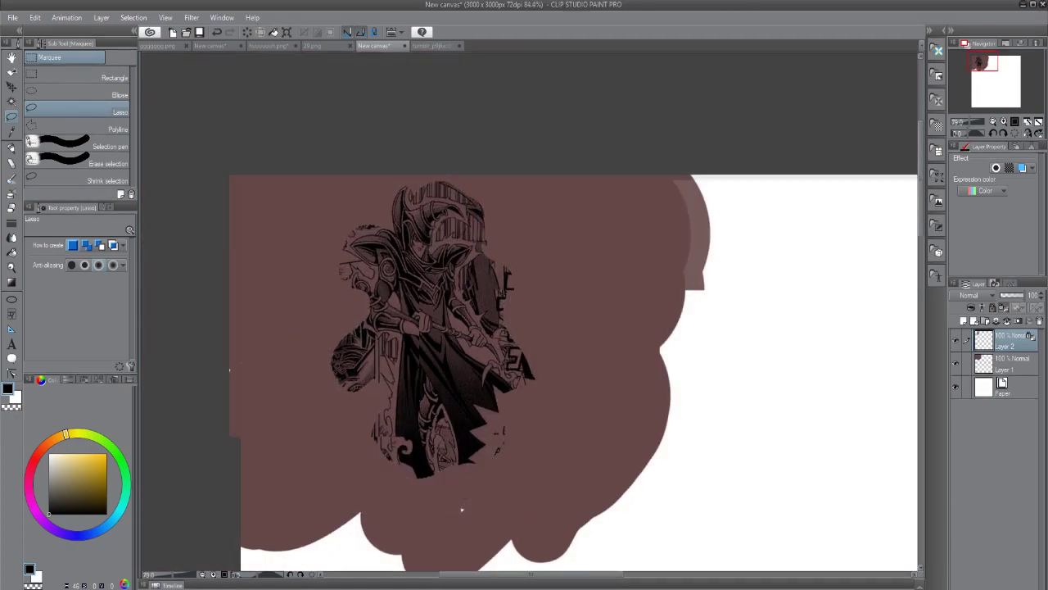
scroll(461, 509, up, 3)
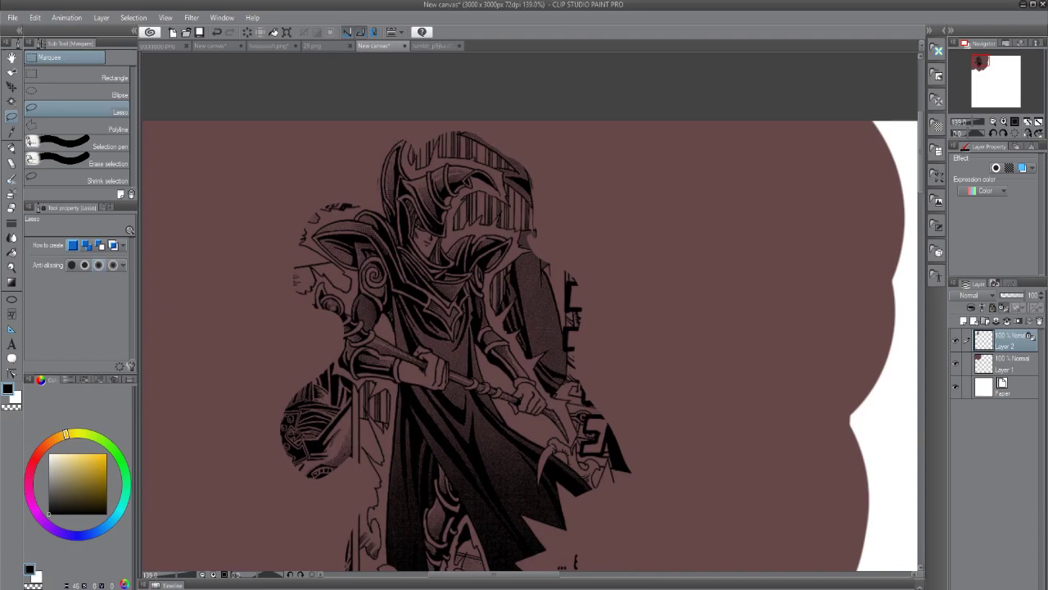
scroll(470, 464, down, 3)
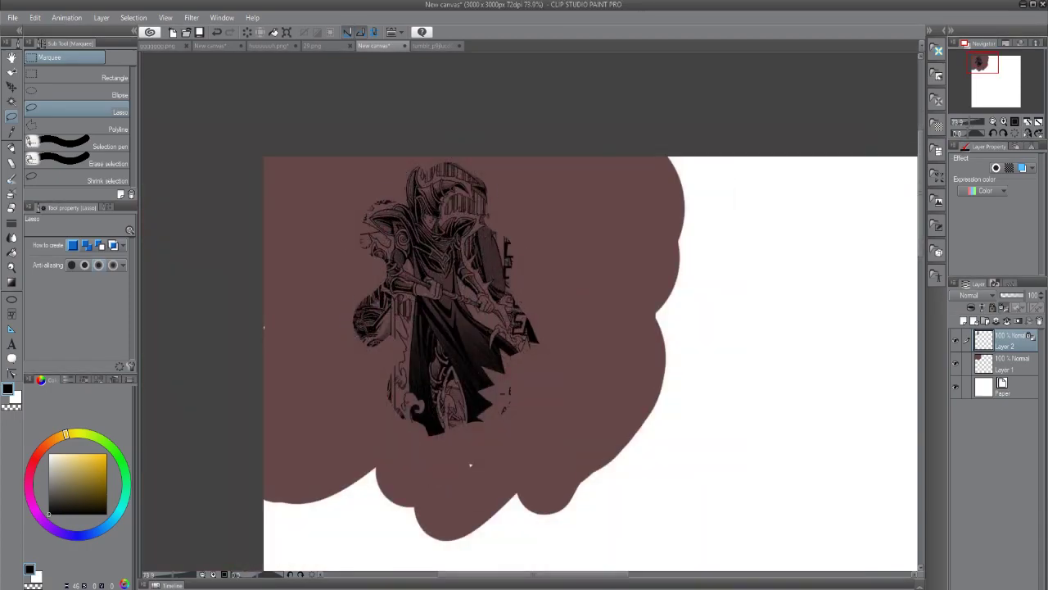
Step: Return to the seated figure canvas and paint a large pale yellow area on Layer 1 behind the figure with the Milli pen
click(434, 45)
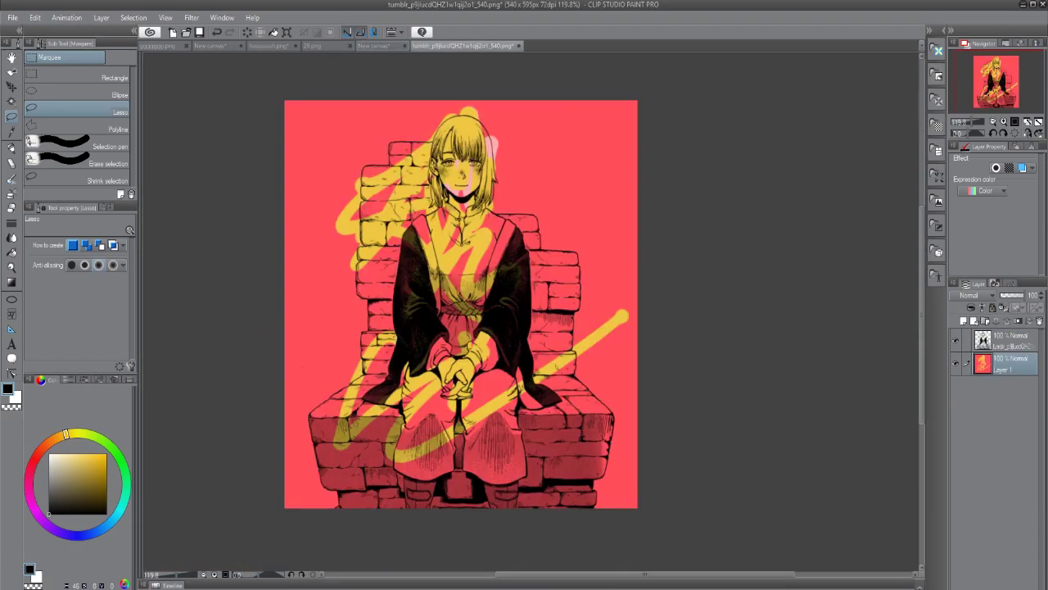
key(p)
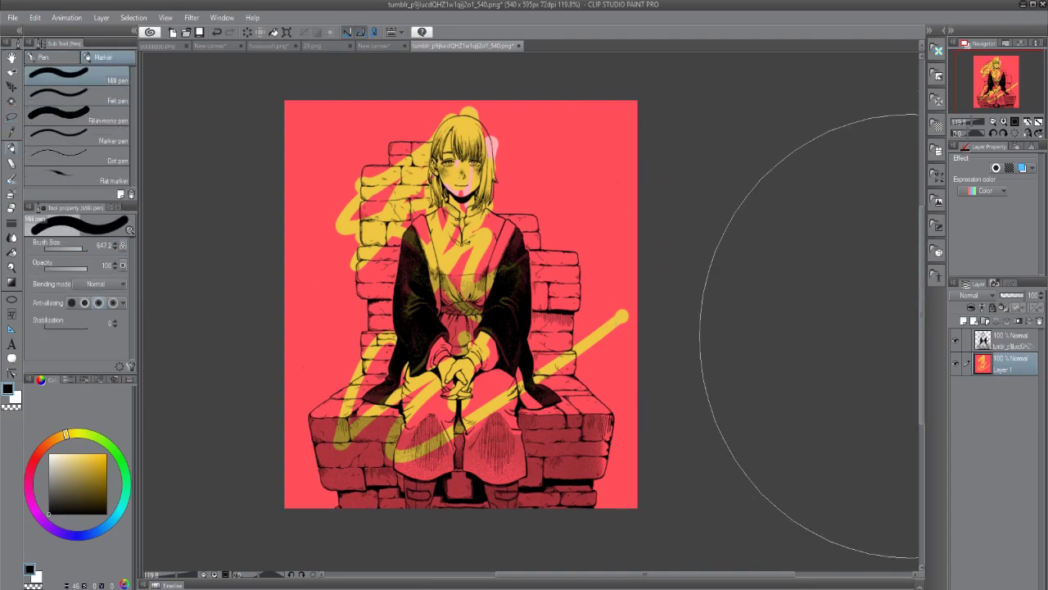
drag(424, 202, 503, 149)
key(ctrl+z)
click(76, 459)
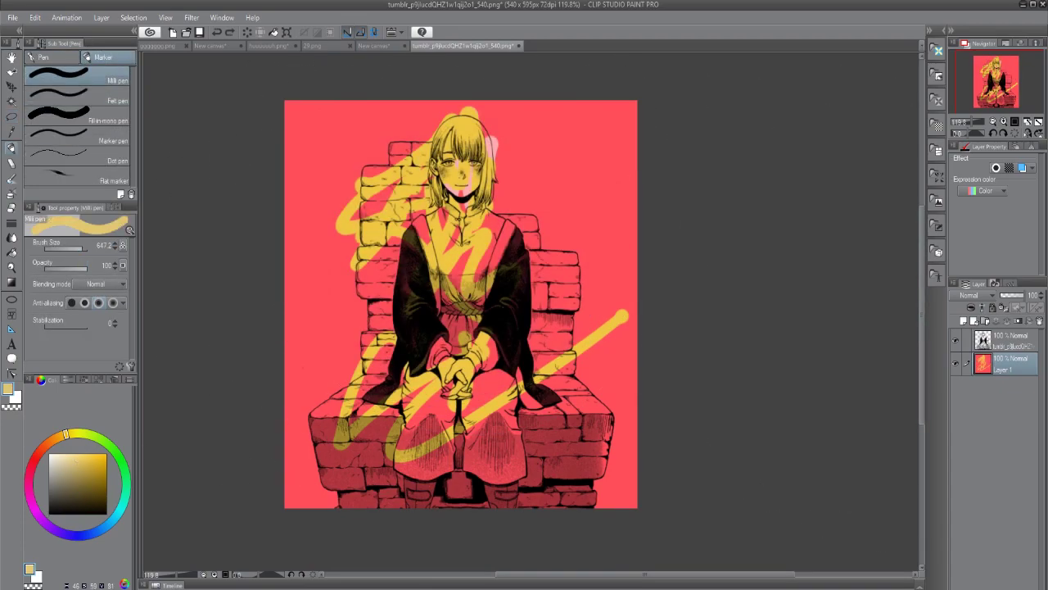
drag(374, 299, 486, 216)
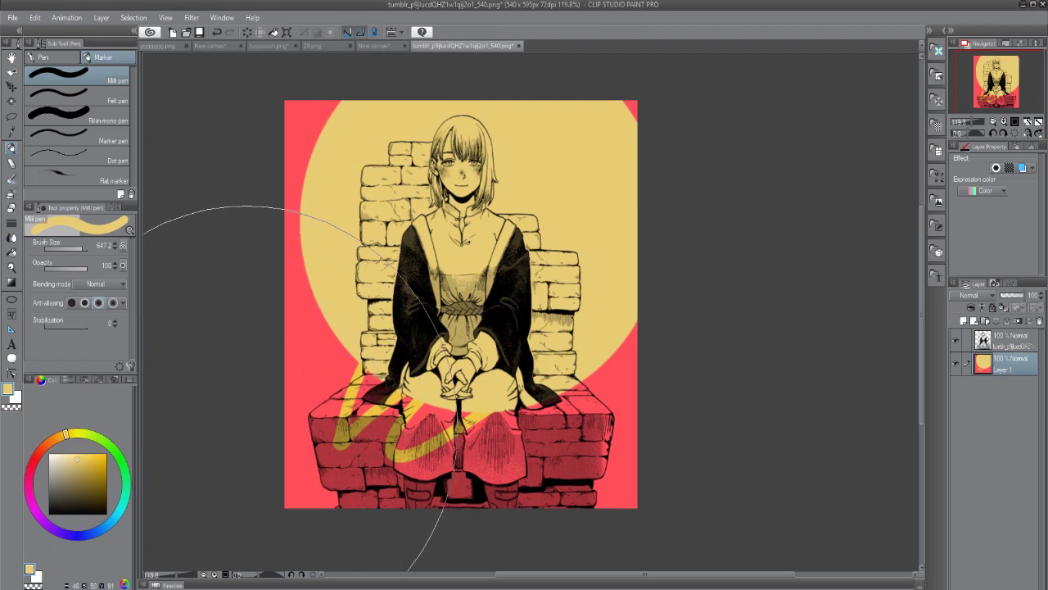